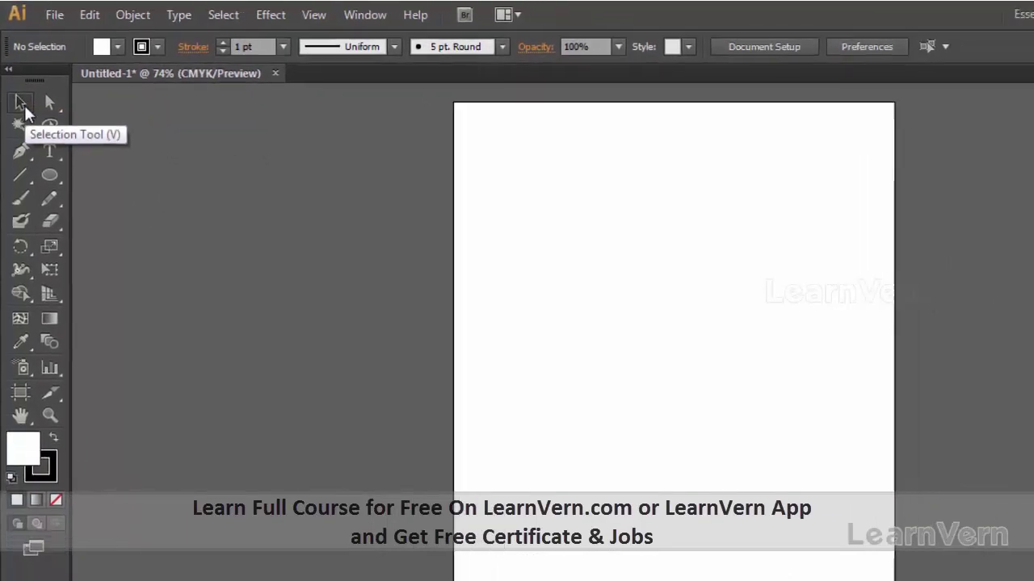
# - Draw a green rectangle, move it up, tilt it about 25° and shift it down
pyautogui.moveTo(430, 203); pyautogui.dragTo(604, 350)
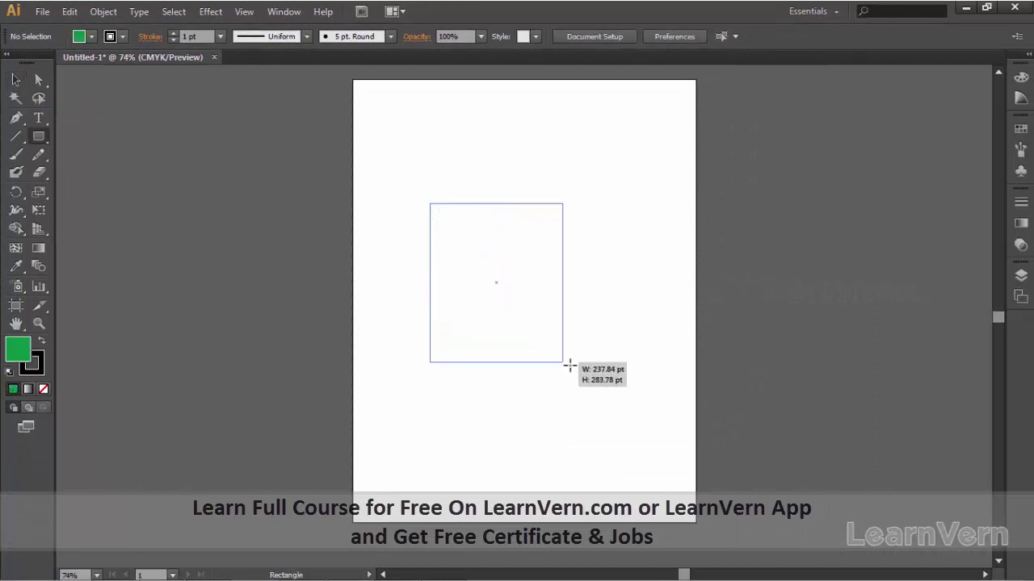
pyautogui.press('v')
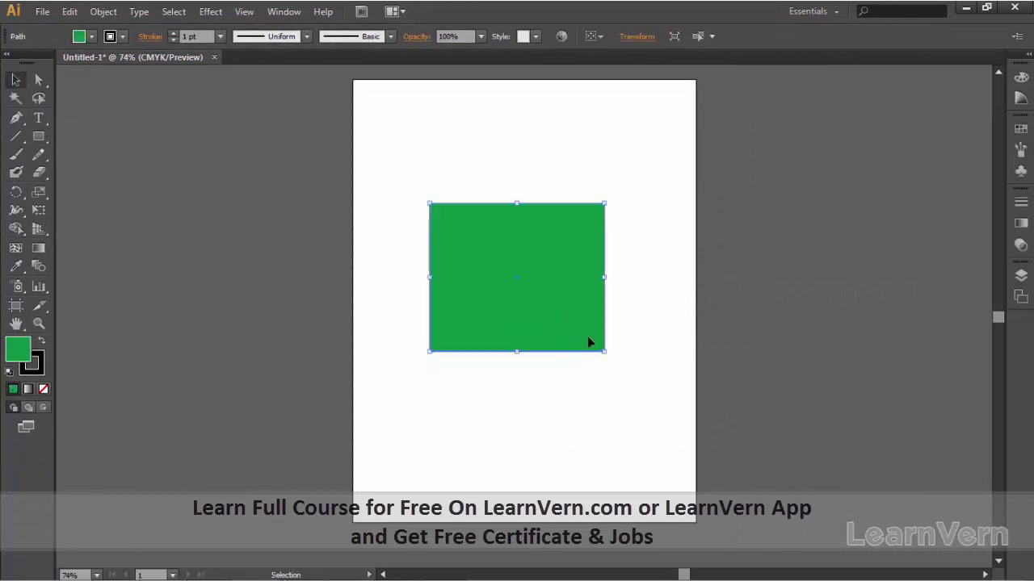
pyautogui.moveTo(556, 313); pyautogui.dragTo(562, 260)
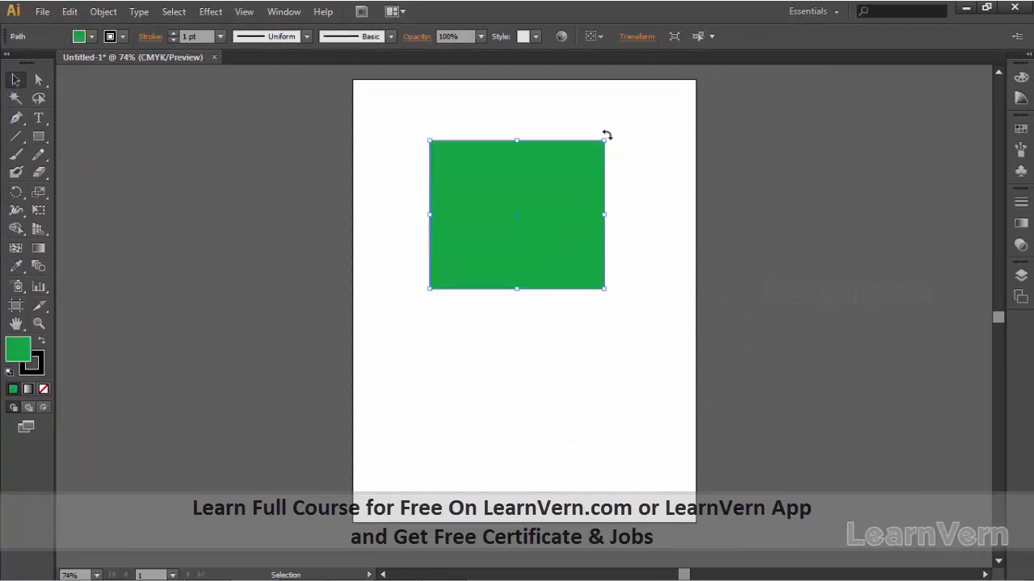
pyautogui.moveTo(606, 133); pyautogui.dragTo(615, 269)
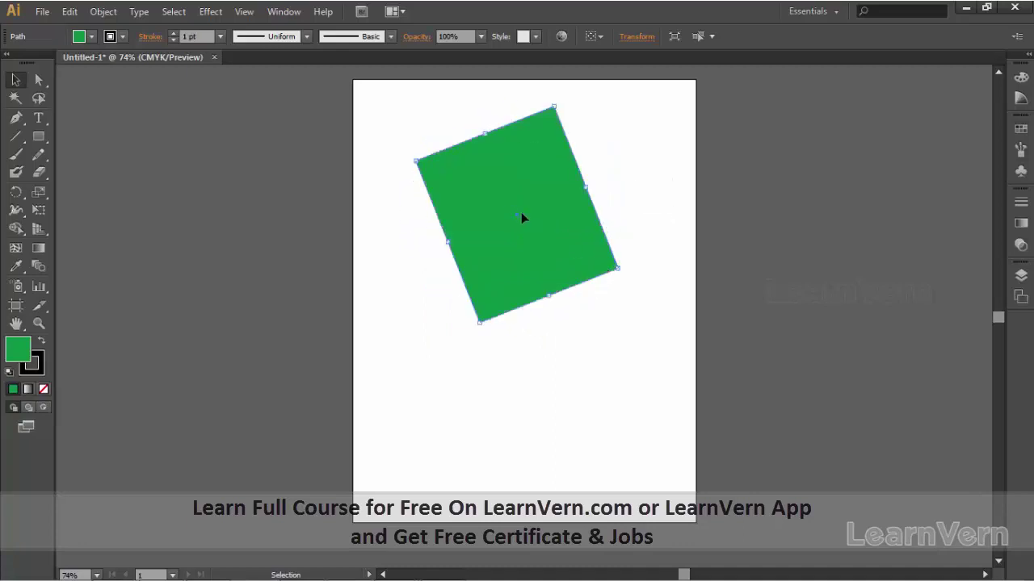
pyautogui.moveTo(527, 195); pyautogui.dragTo(531, 255)
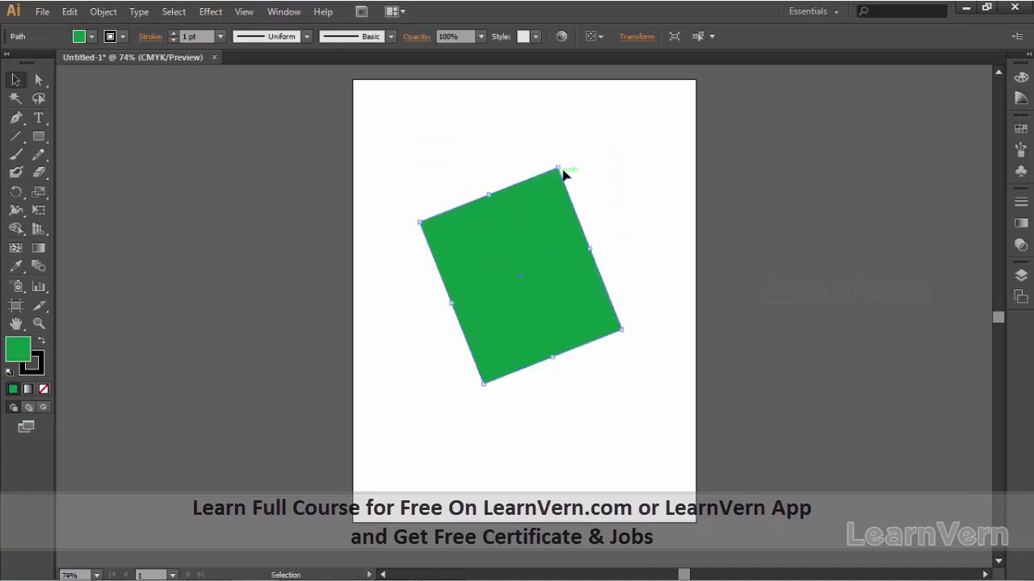
# - Straighten and slide the rectangle, then tilt it steeply, enlarge it from a corner and nudge it into place
pyautogui.press('v')
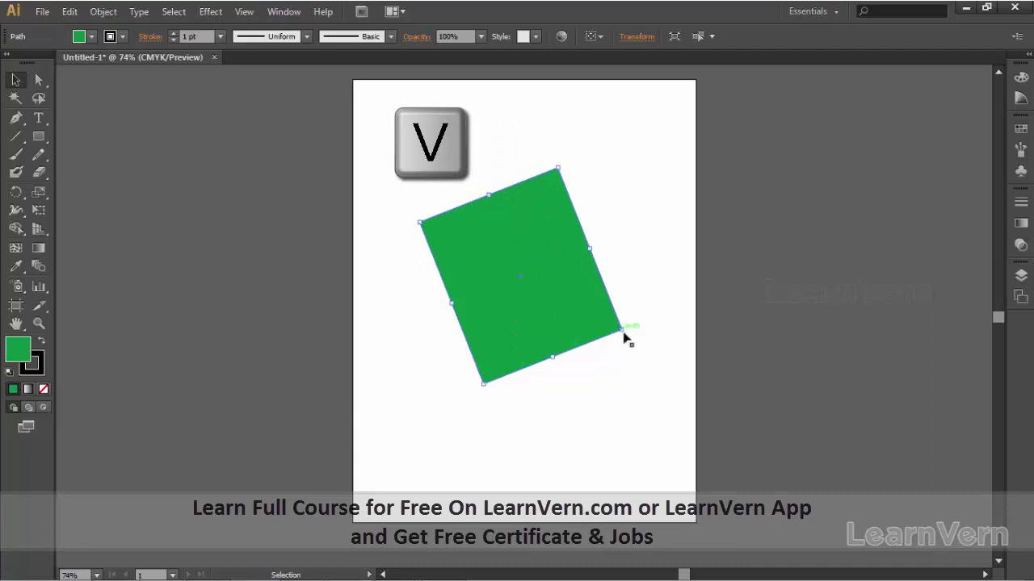
pyautogui.moveTo(627, 333); pyautogui.dragTo(605, 376)
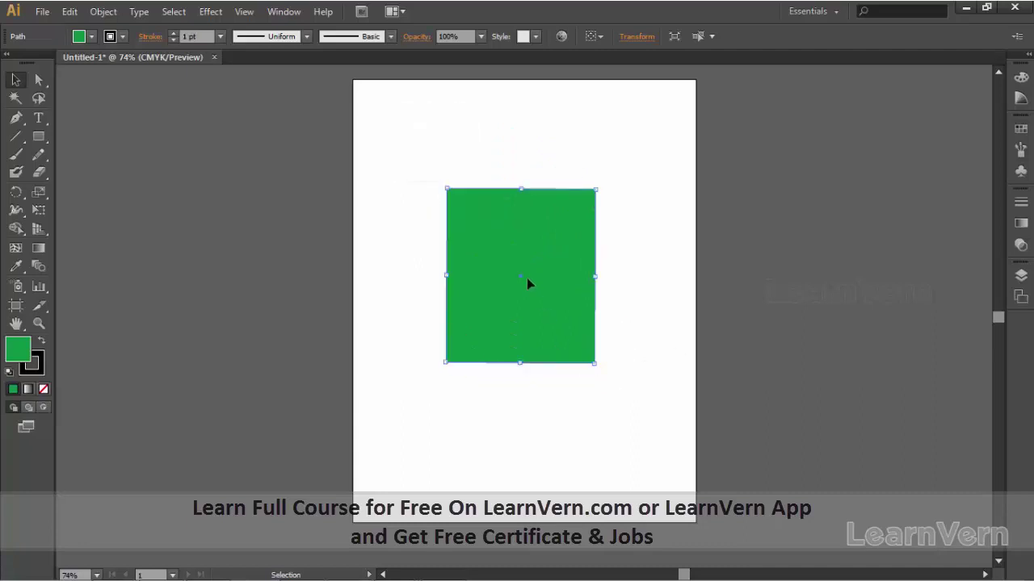
pyautogui.moveTo(526, 278)
pyautogui.mouseDown()
pyautogui.moveTo(629, 287)
pyautogui.moveTo(502, 291)
pyautogui.mouseUp()
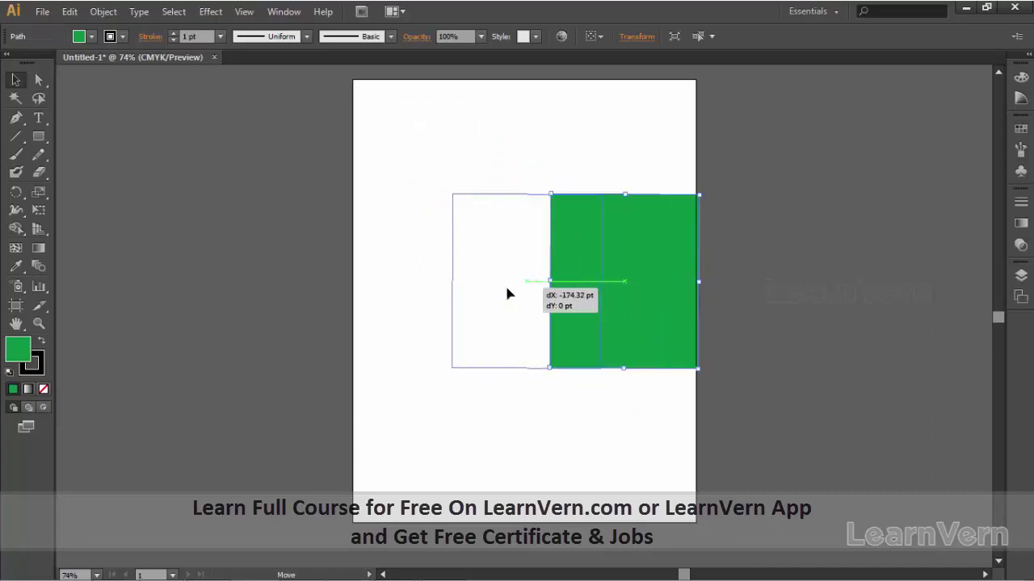
pyautogui.moveTo(577, 189); pyautogui.dragTo(590, 295)
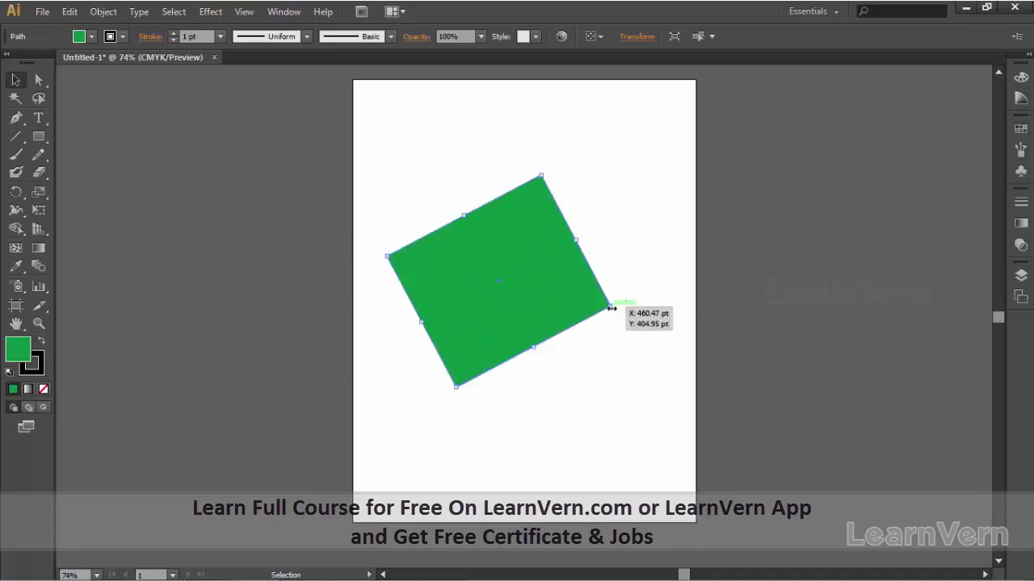
pyautogui.moveTo(611, 308); pyautogui.dragTo(687, 323)
pyautogui.moveTo(552, 289); pyautogui.dragTo(541, 285)
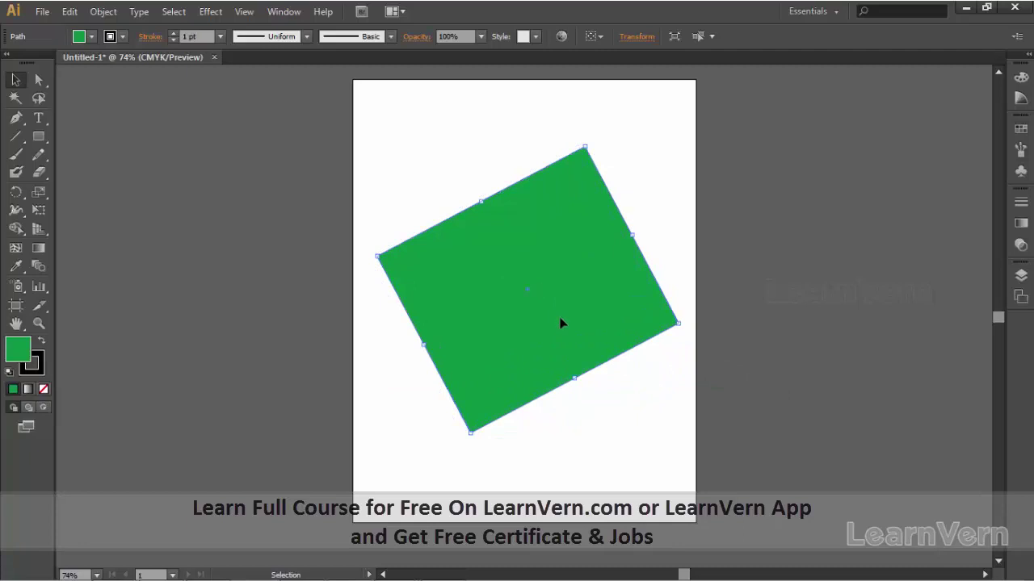
# - Set the rectangle's outline weight to 7 pt and its fill to blue
pyautogui.click(218, 37)
pyautogui.click(238, 203)
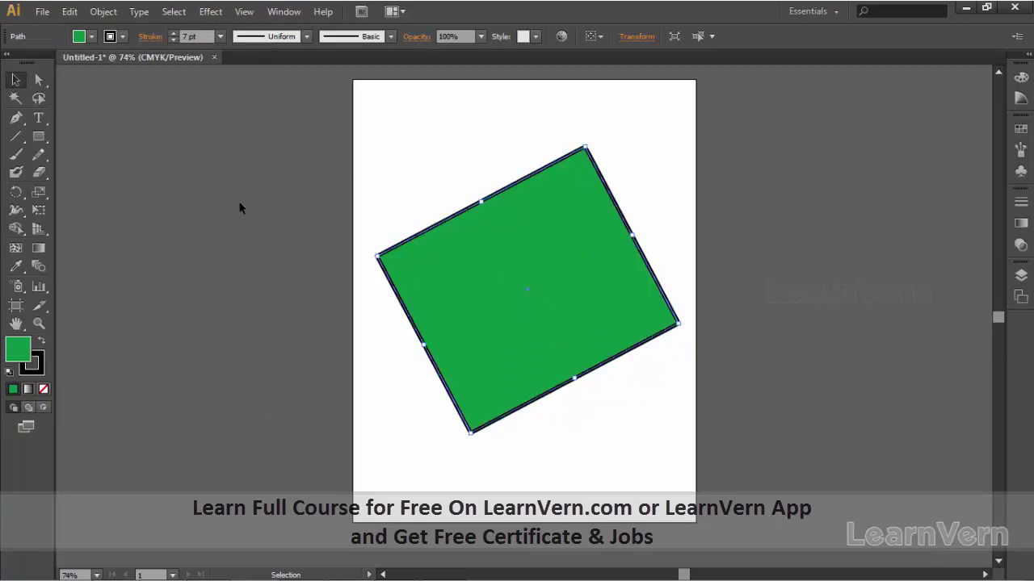
pyautogui.click(418, 189)
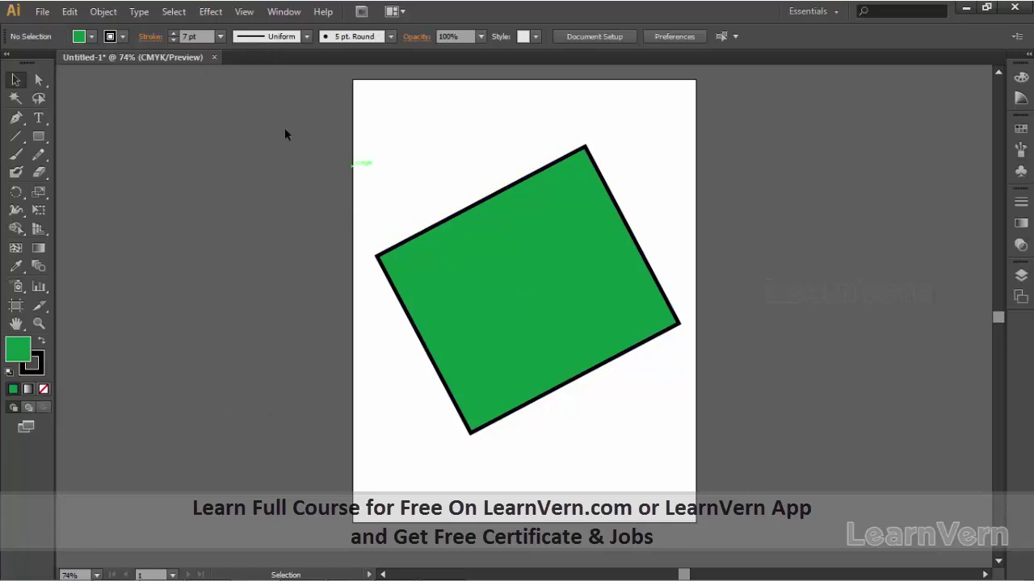
pyautogui.click(91, 36)
pyautogui.hotkey('ctrl', 'a')
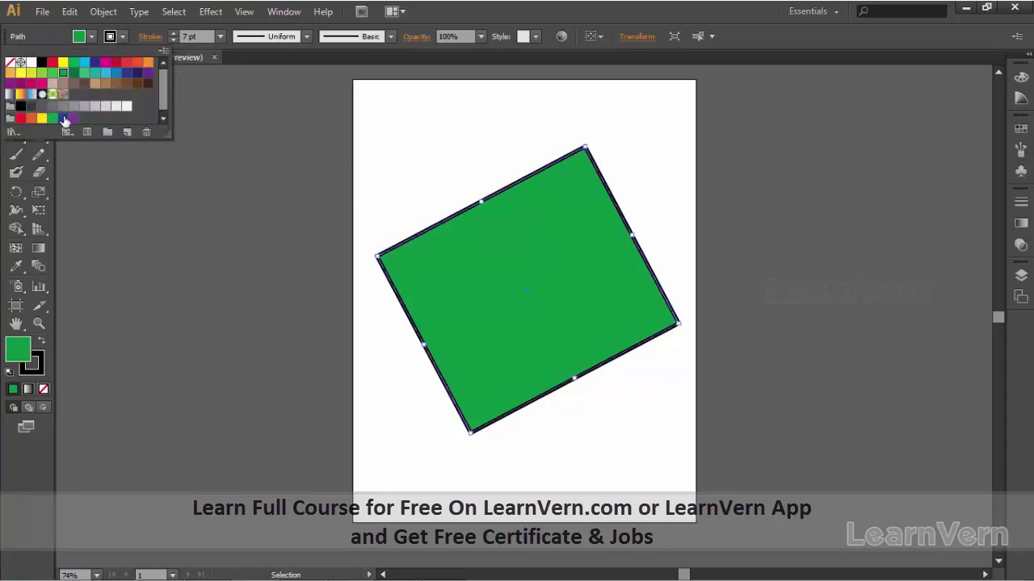
pyautogui.click(63, 118)
pyautogui.click(111, 38)
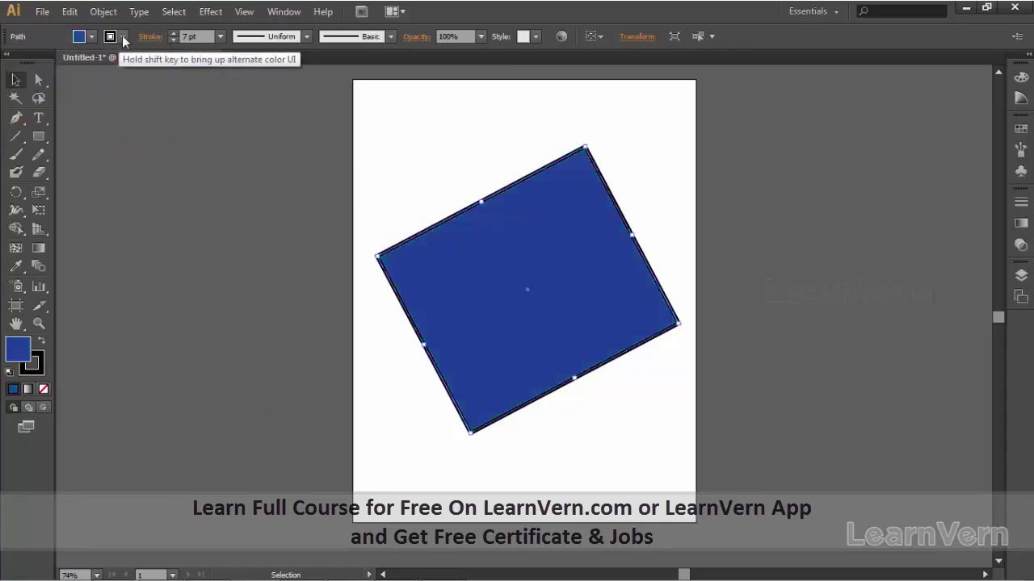
# - Make the rectangle's outline light green and deselect to preview the result
pyautogui.click(111, 38)
pyautogui.click(97, 86)
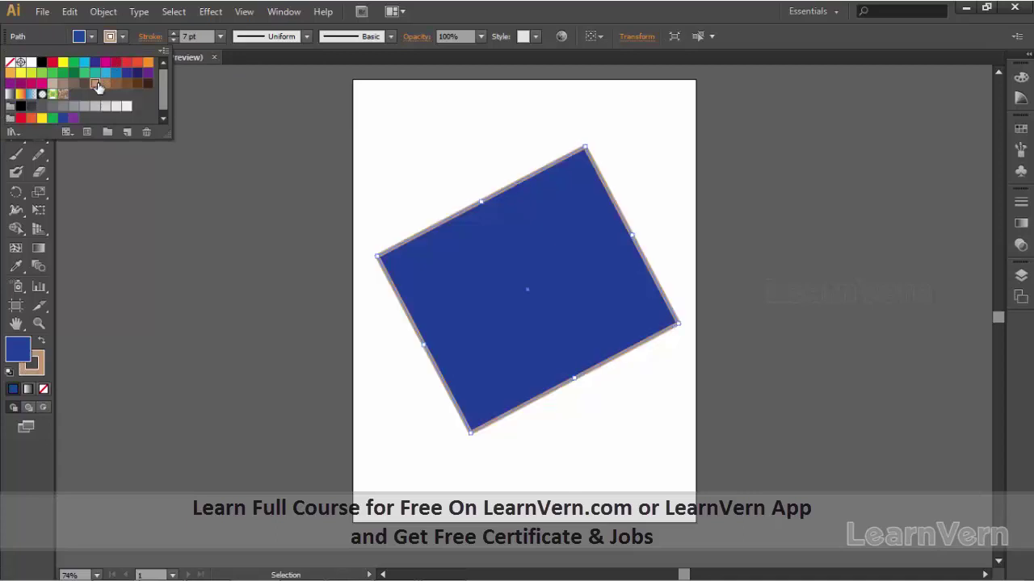
pyautogui.click(20, 73)
pyautogui.click(42, 73)
pyautogui.click(460, 206)
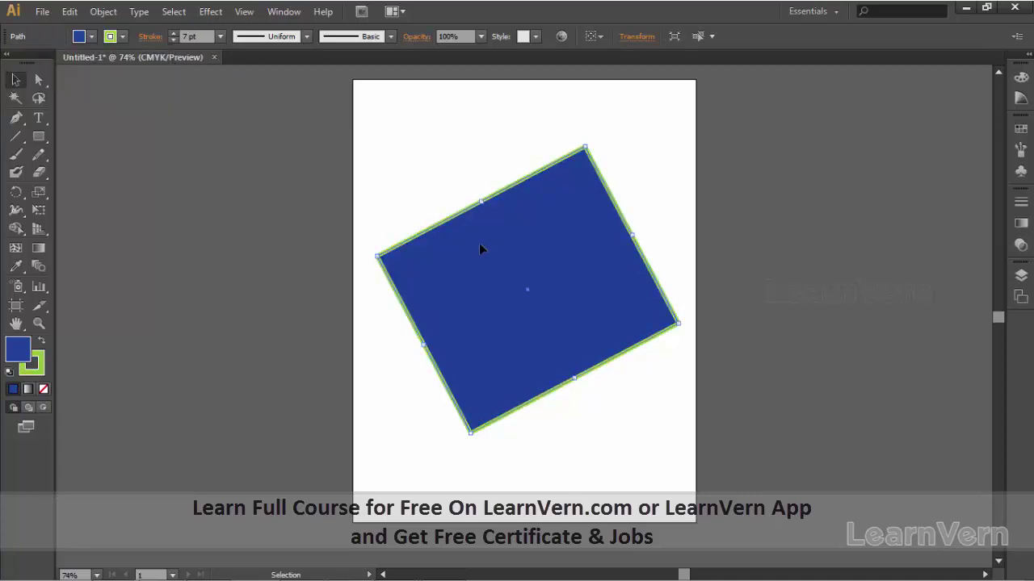
pyautogui.click(642, 246)
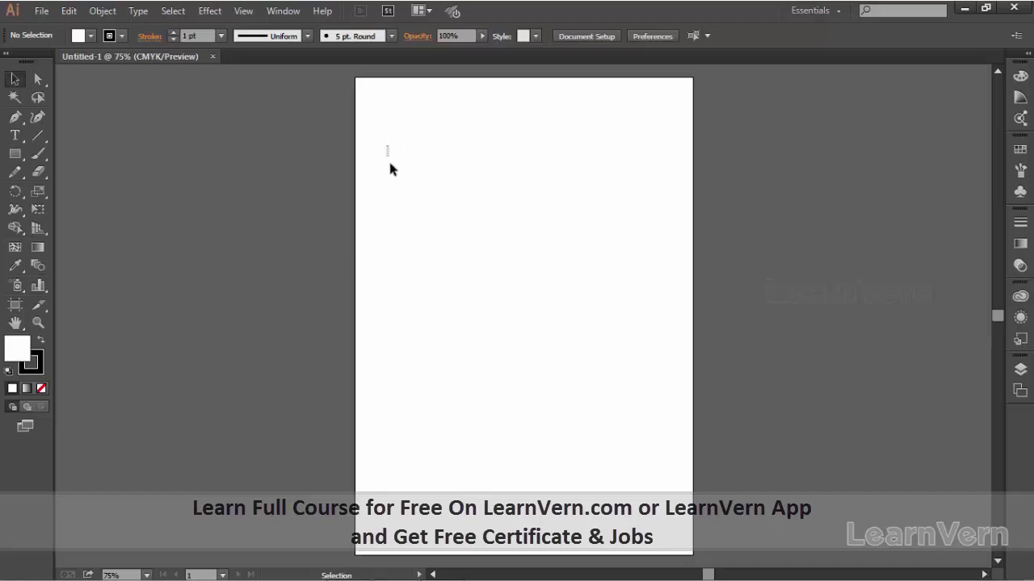
# - Marquee-select the blue rectangle on the artboard
pyautogui.moveTo(389, 162); pyautogui.dragTo(565, 361)
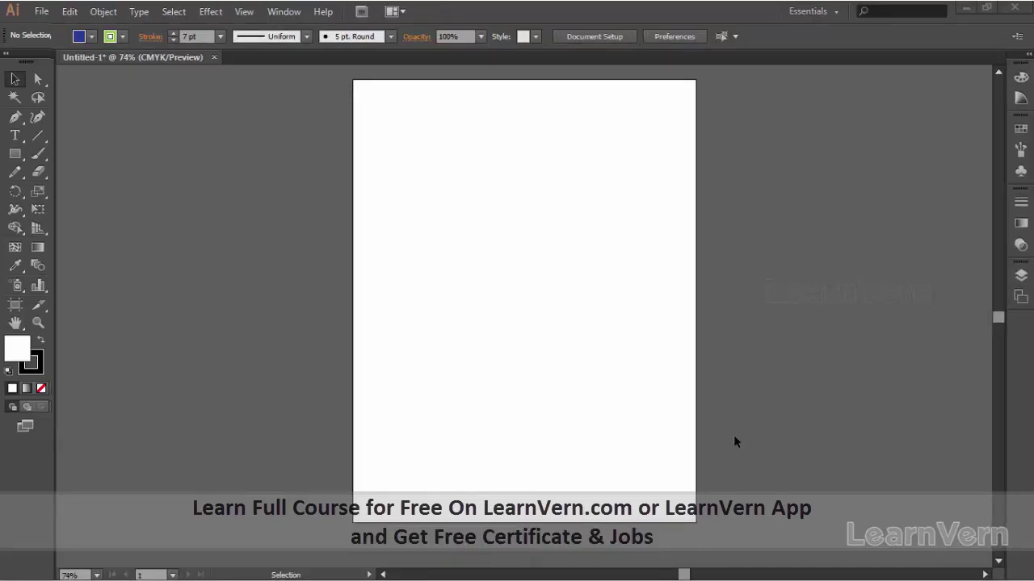
# - Show the rulers and drag a vertical and a horizontal guide onto the artboard
pyautogui.click(244, 13)
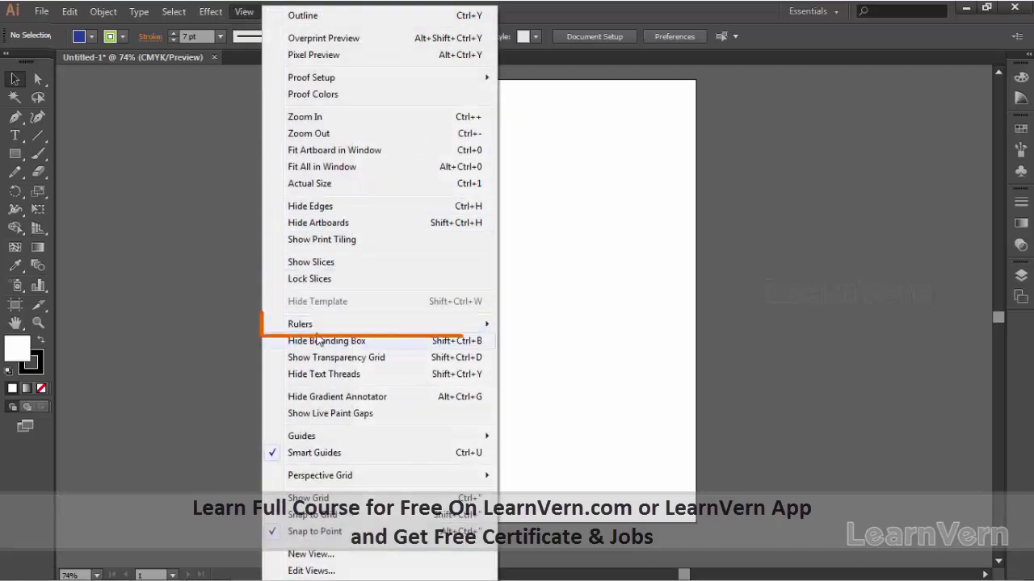
pyautogui.moveTo(301, 324)
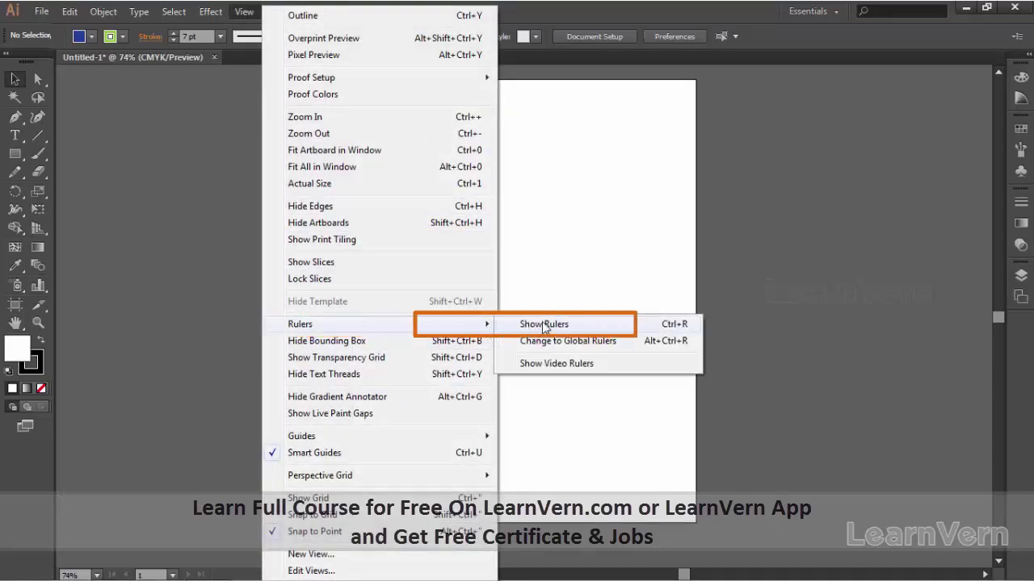
pyautogui.click(543, 324)
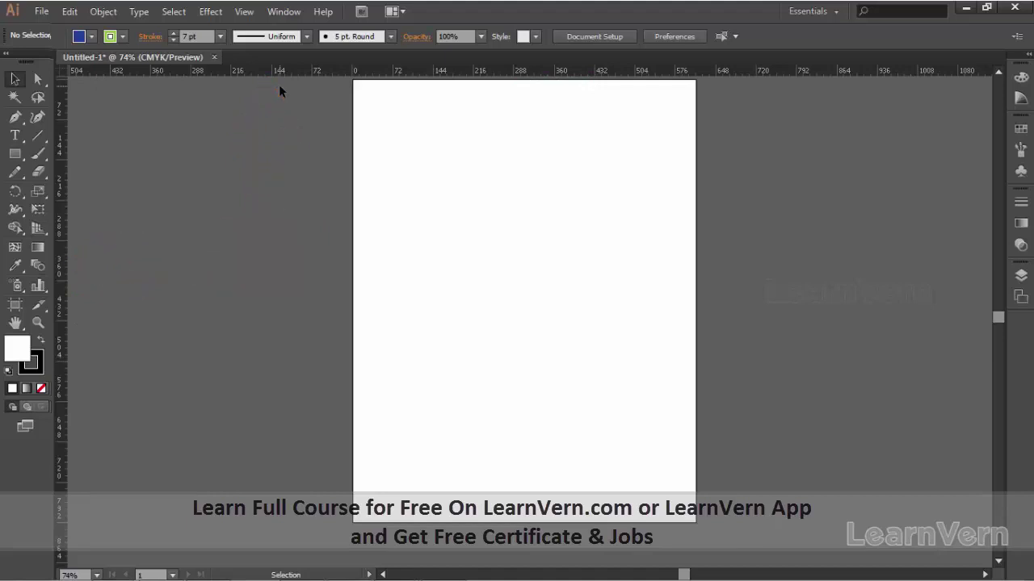
pyautogui.click(244, 12)
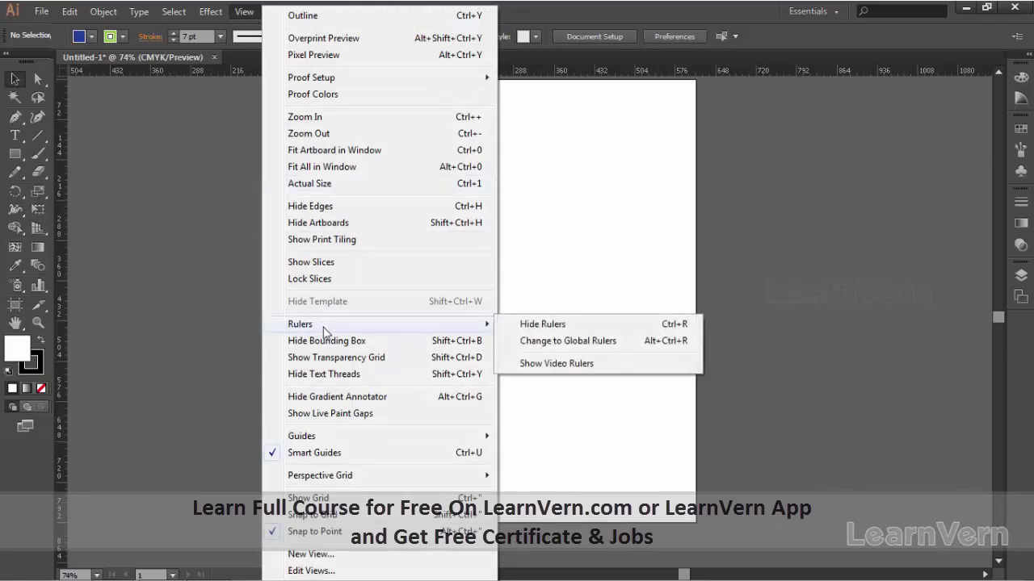
pyautogui.moveTo(301, 436)
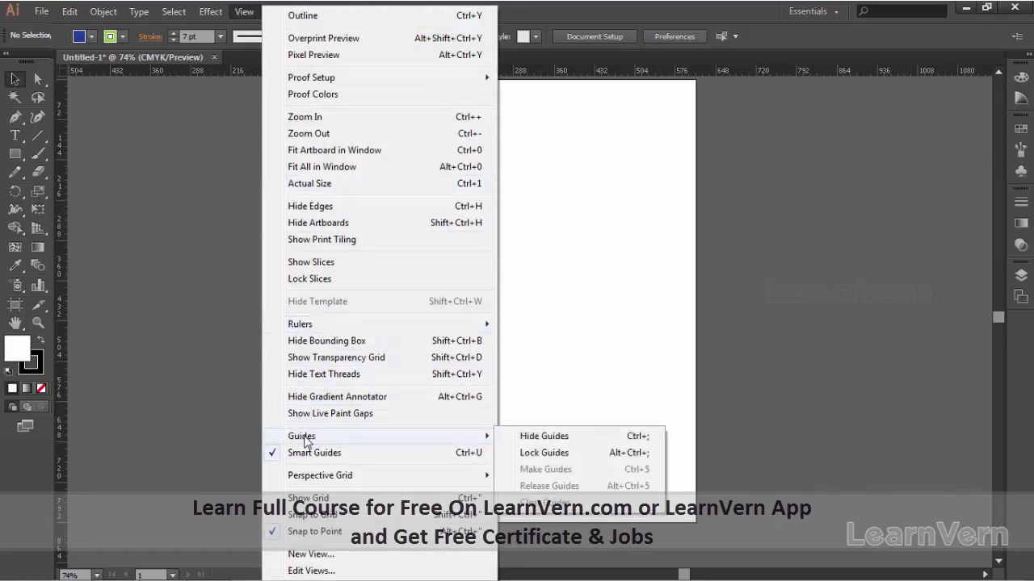
pyautogui.click(606, 280)
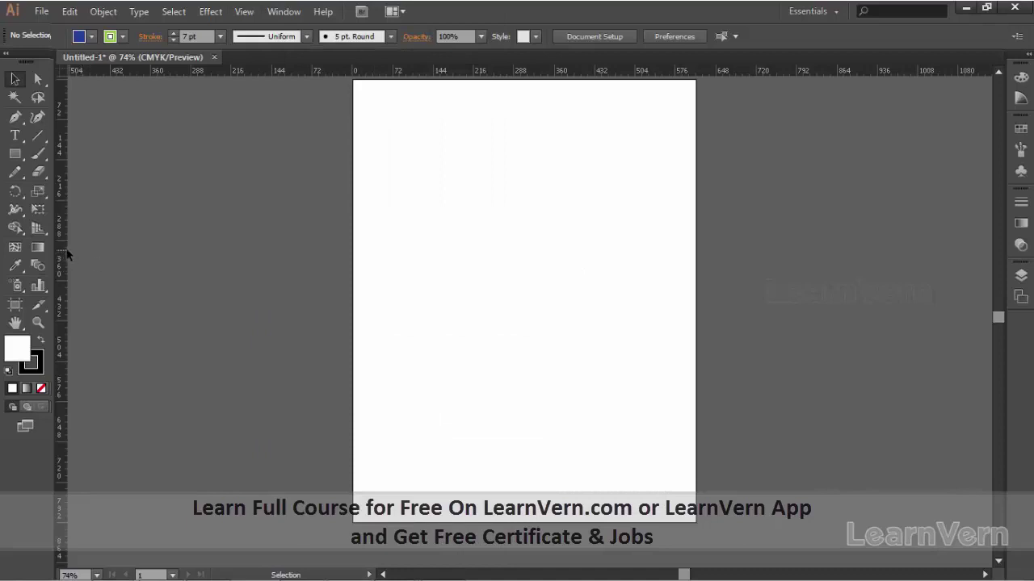
pyautogui.moveTo(67, 254); pyautogui.dragTo(530, 294)
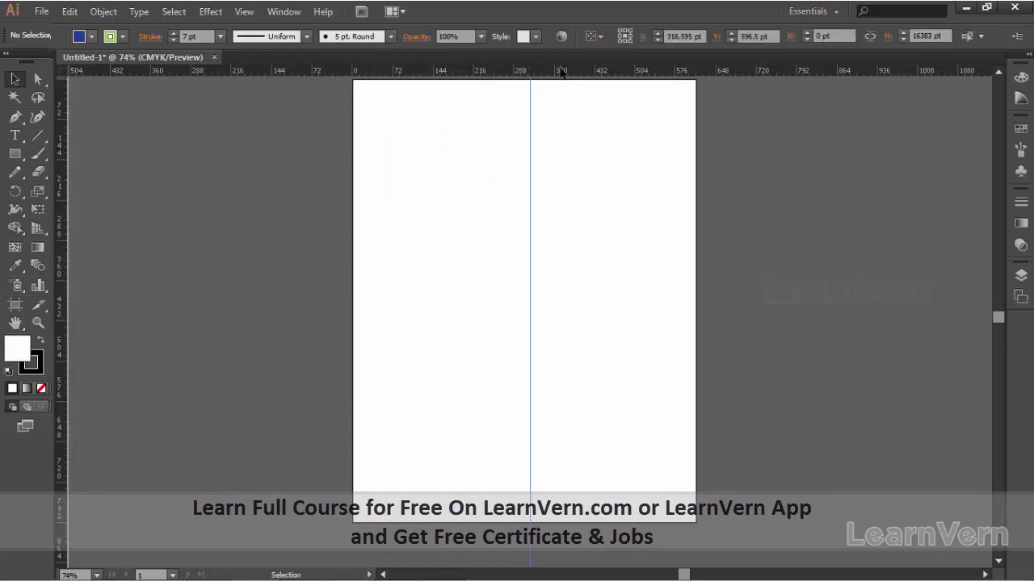
pyautogui.moveTo(561, 71); pyautogui.dragTo(536, 283)
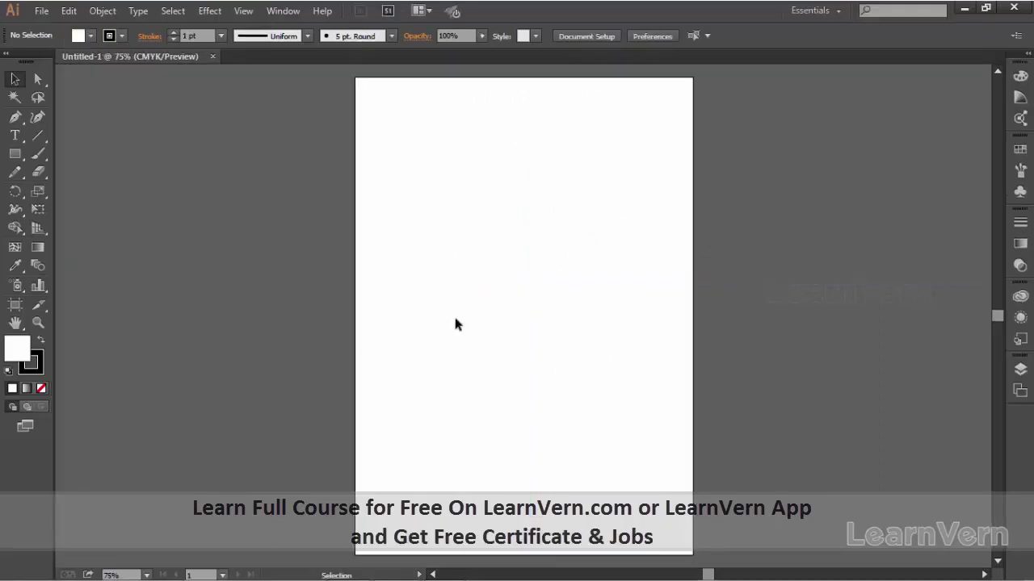
# - Zoom in two levels, back out one, then fit the artboard in the window with Ctrl+0
pyautogui.hotkey('ctrl', '+')
pyautogui.hotkey('ctrl', '+')
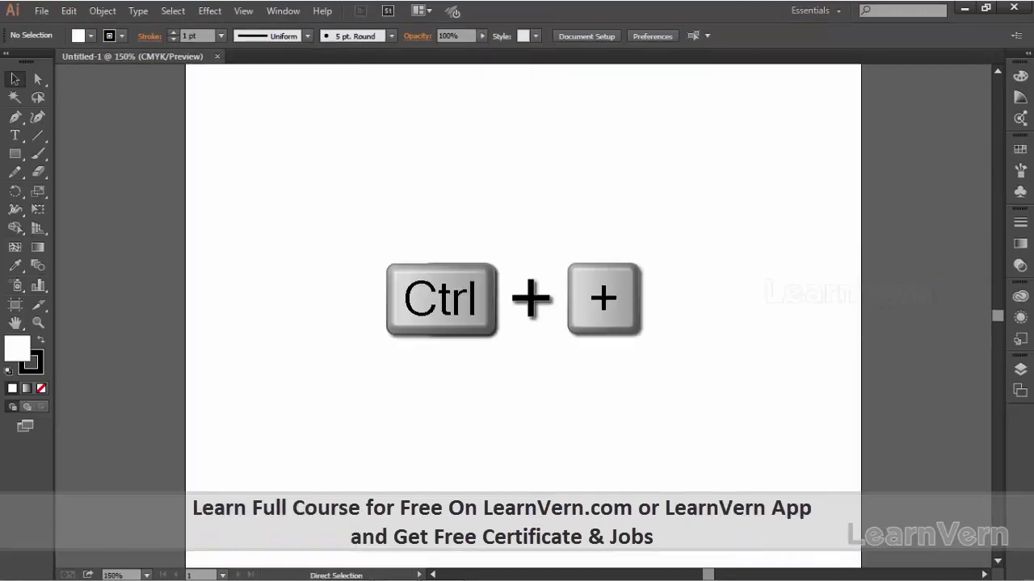
pyautogui.hotkey('ctrl', '+')
pyautogui.hotkey('ctrl', '+')
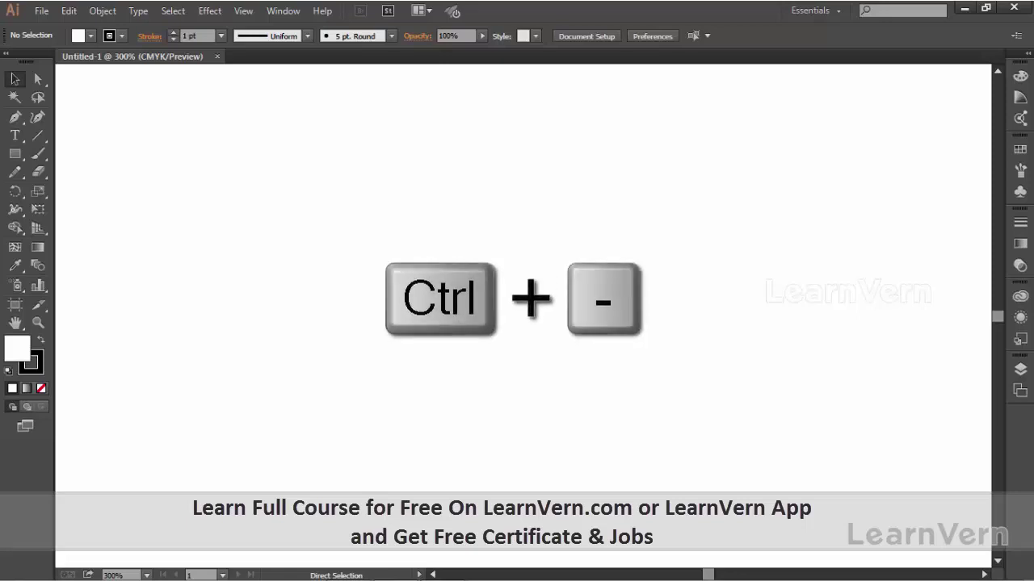
pyautogui.hotkey('ctrl', '-')
pyautogui.hotkey('ctrl', '-')
pyautogui.hotkey('ctrl', '-')
pyautogui.hotkey('ctrl', '-')
pyautogui.hotkey('ctrl', '-')
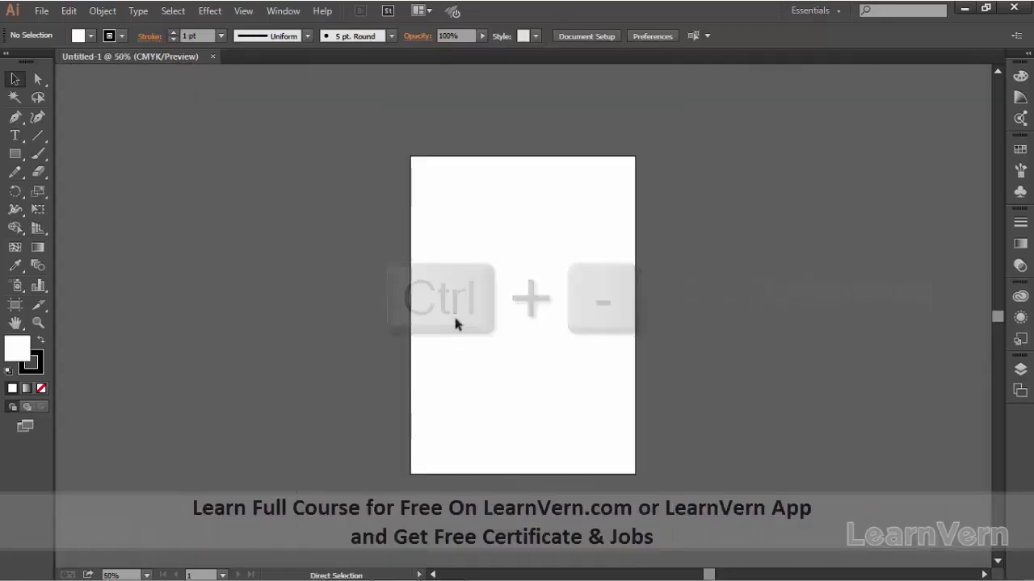
pyautogui.hotkey('ctrl', '0')
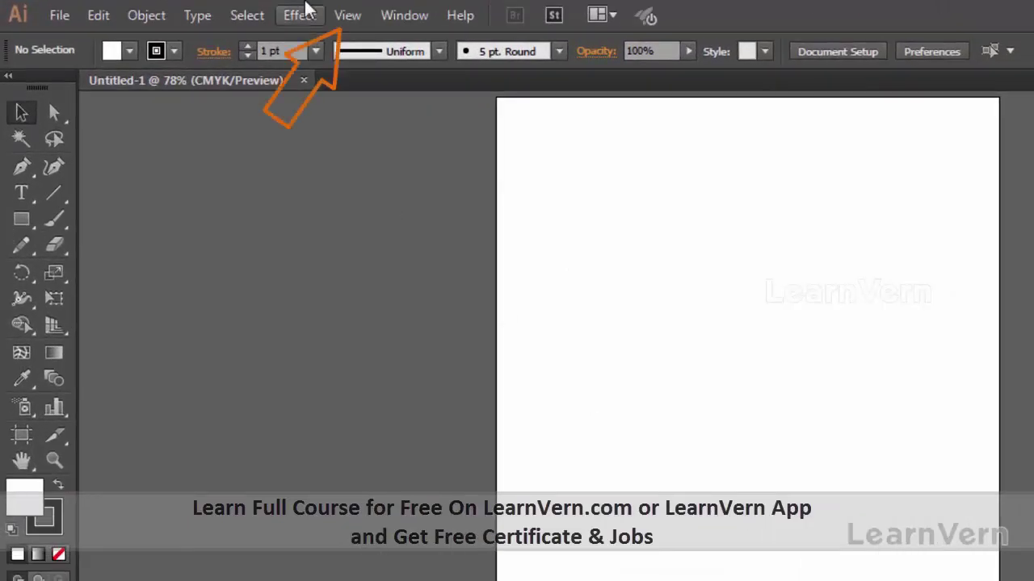
# - Turn on the rulers, drag a horizontal guide down, then move it up near the top
pyautogui.click(326, 15)
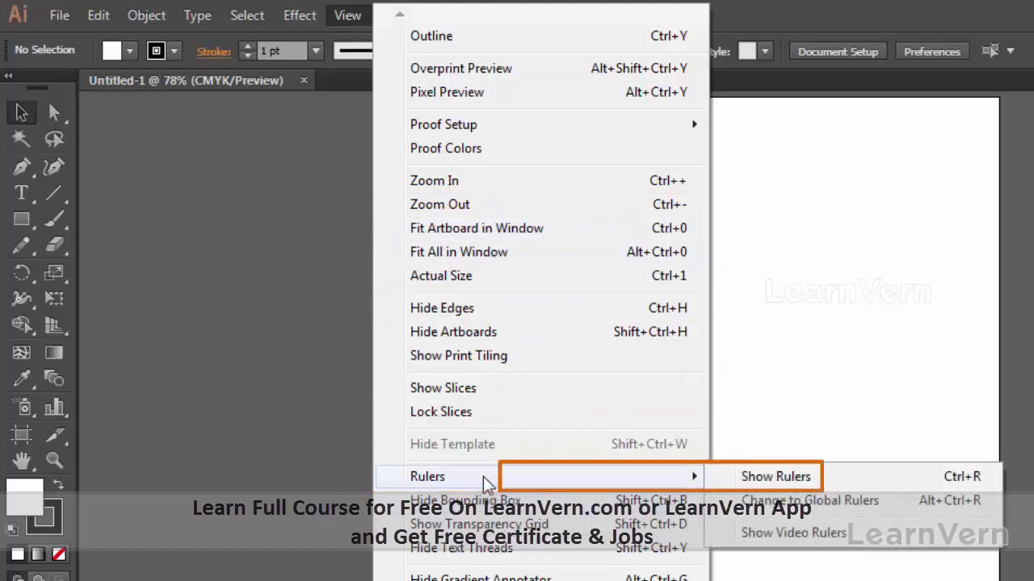
pyautogui.click(727, 478)
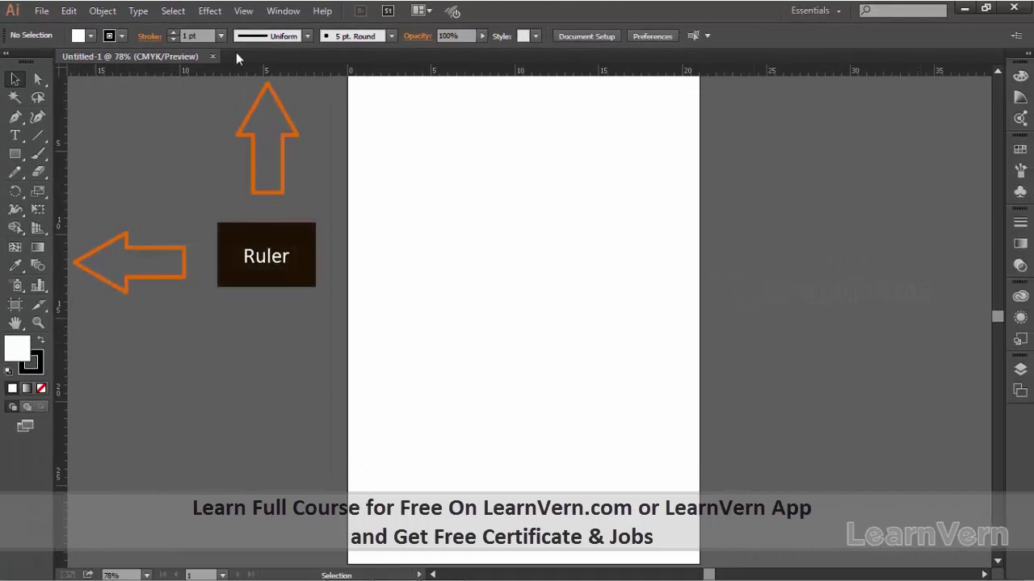
pyautogui.moveTo(261, 71); pyautogui.dragTo(263, 239)
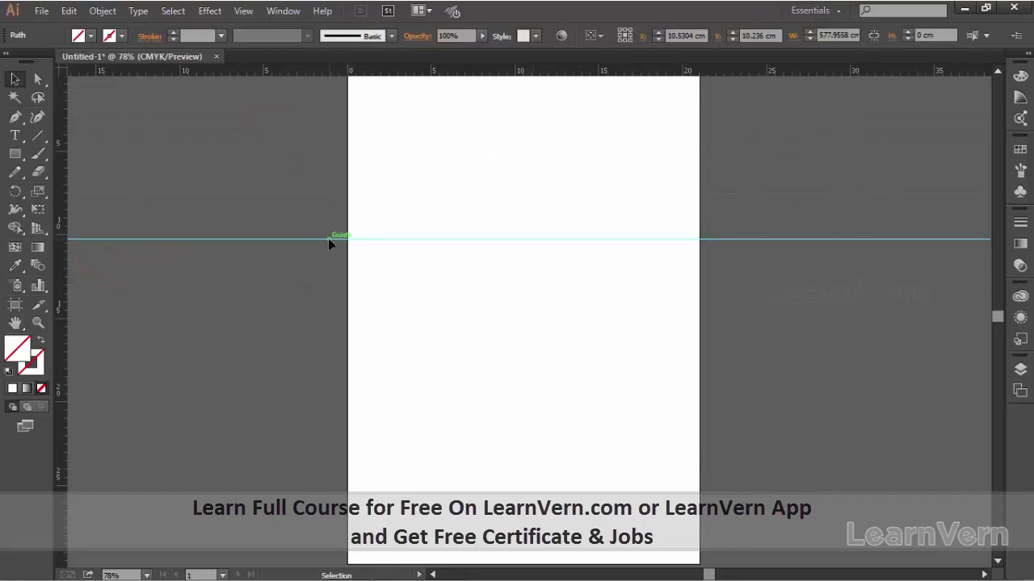
pyautogui.moveTo(329, 240); pyautogui.dragTo(330, 80)
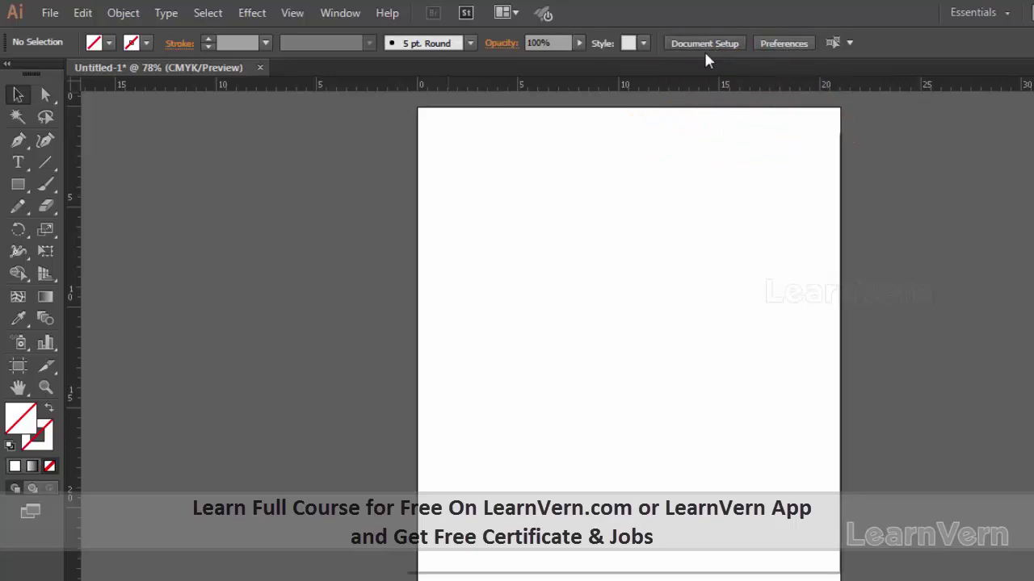
# - Check the Document Setup units are Centimeters, then bring up the Preferences dialog
pyautogui.click(705, 47)
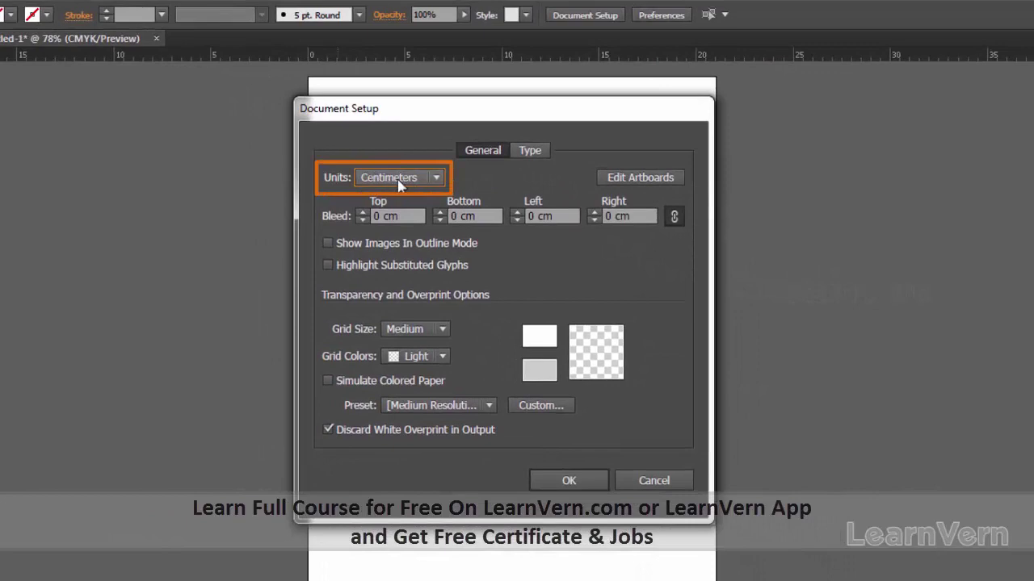
pyautogui.press('Return')
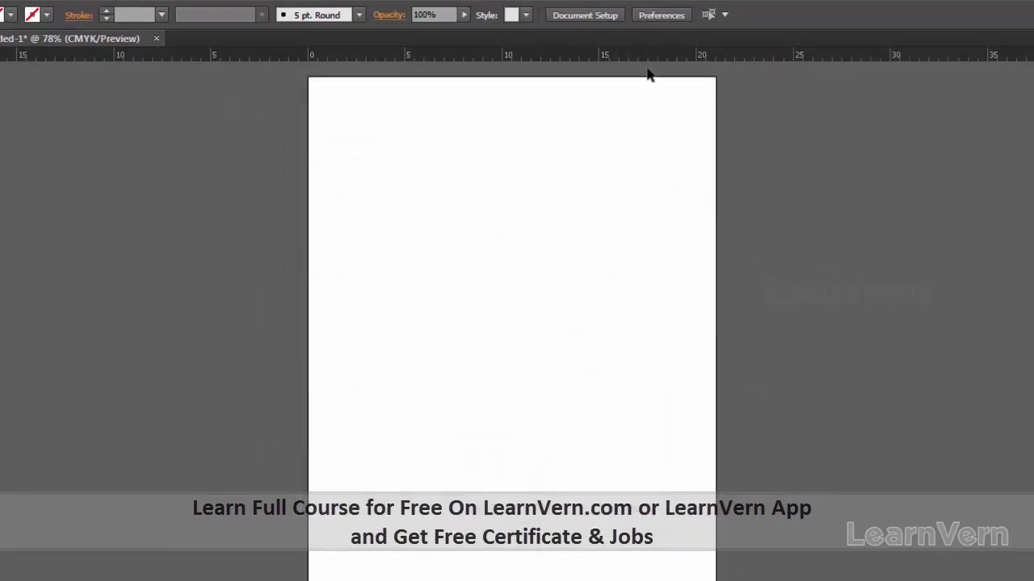
pyautogui.click(654, 16)
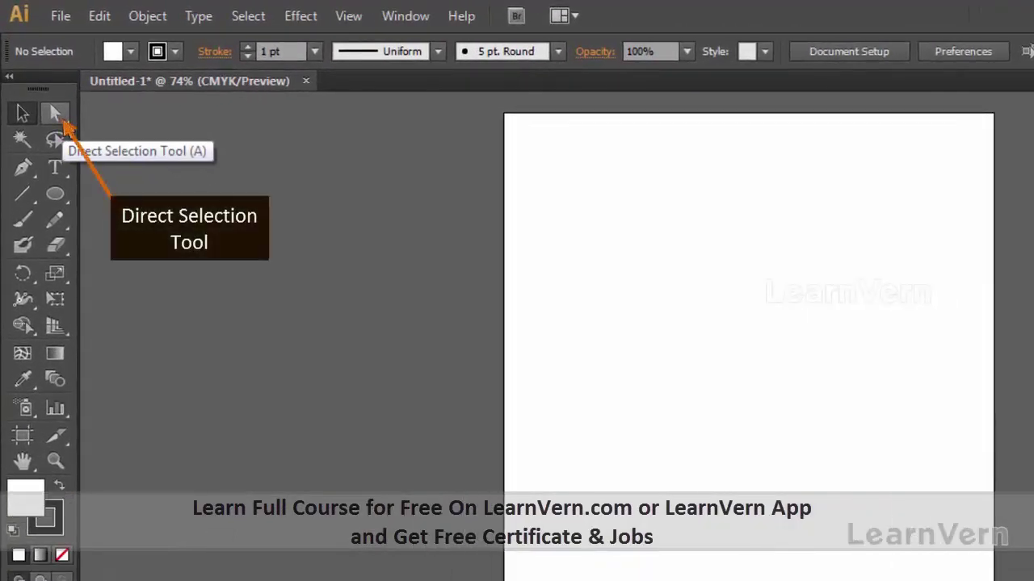
# - Tear off a tool group into a free-floating panel
pyautogui.moveTo(63, 123)
pyautogui.mouseDown()
pyautogui.moveTo(296, 140)
pyautogui.moveTo(294, 132)
pyautogui.mouseUp()
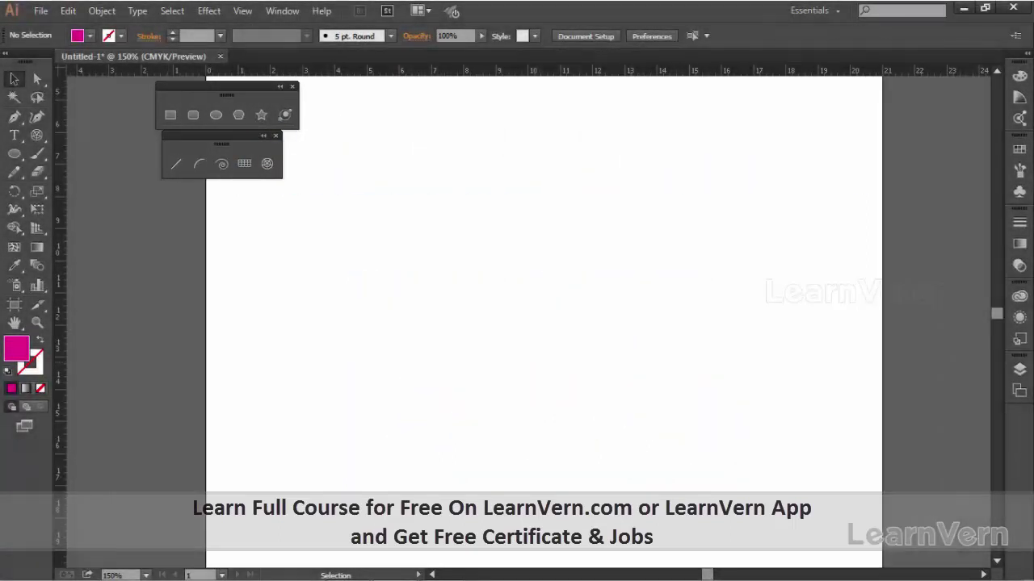
# - Draw a magenta circle and pull its bottom anchor down into a sharp teardrop tip
pyautogui.click(216, 115)
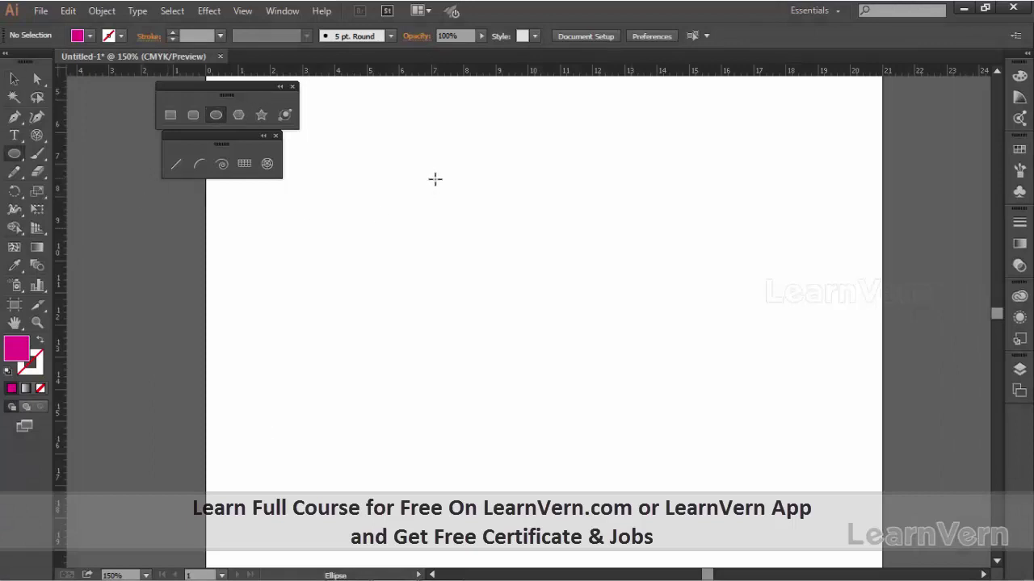
pyautogui.moveTo(434, 177); pyautogui.dragTo(641, 383)
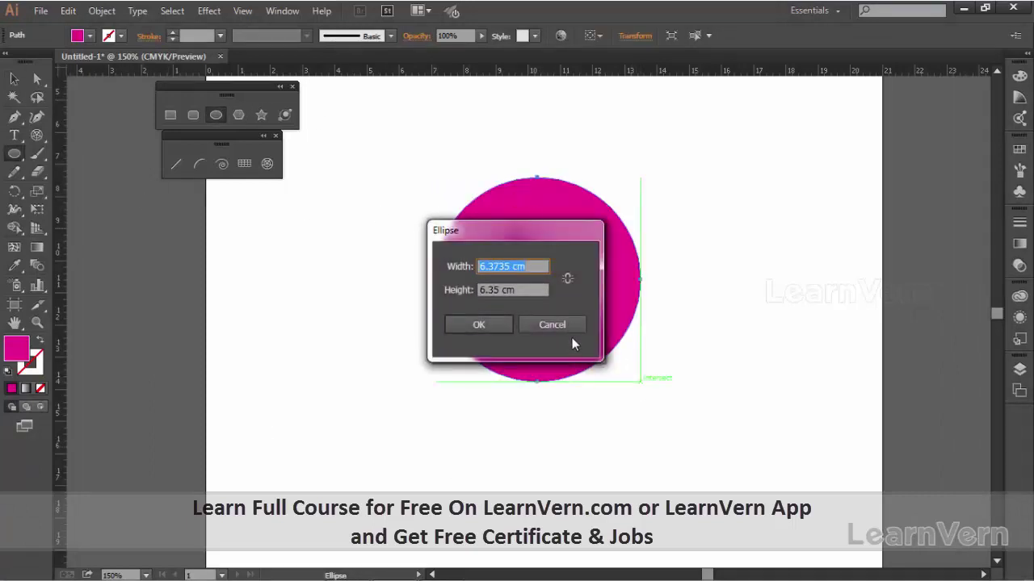
pyautogui.click(35, 82)
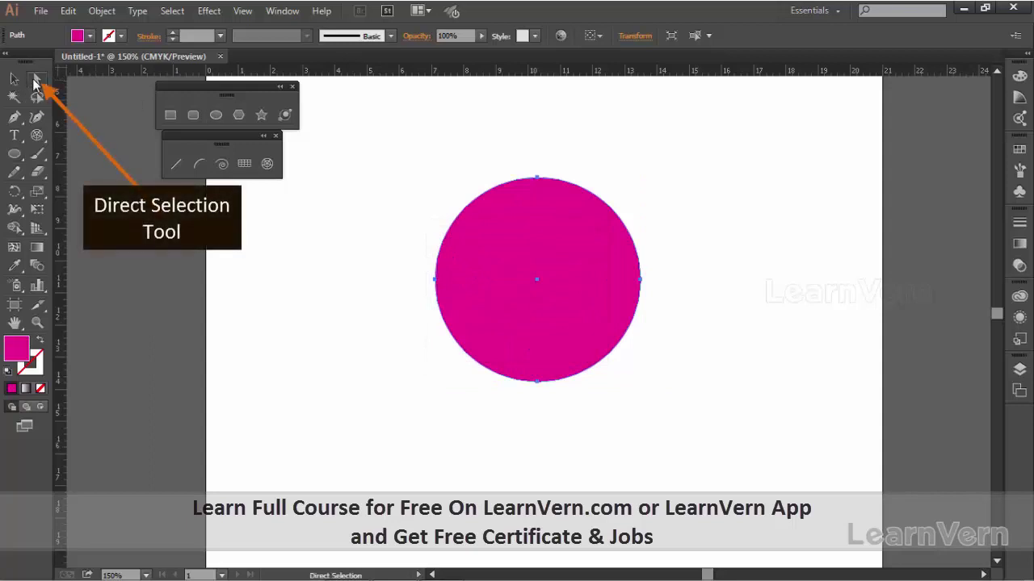
pyautogui.click(536, 384)
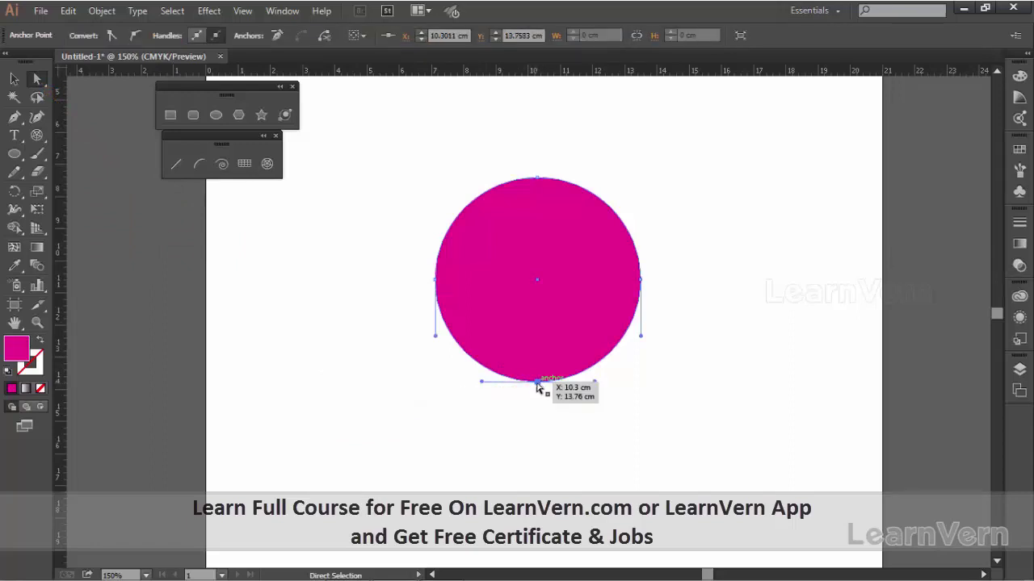
pyautogui.moveTo(536, 386); pyautogui.dragTo(538, 527)
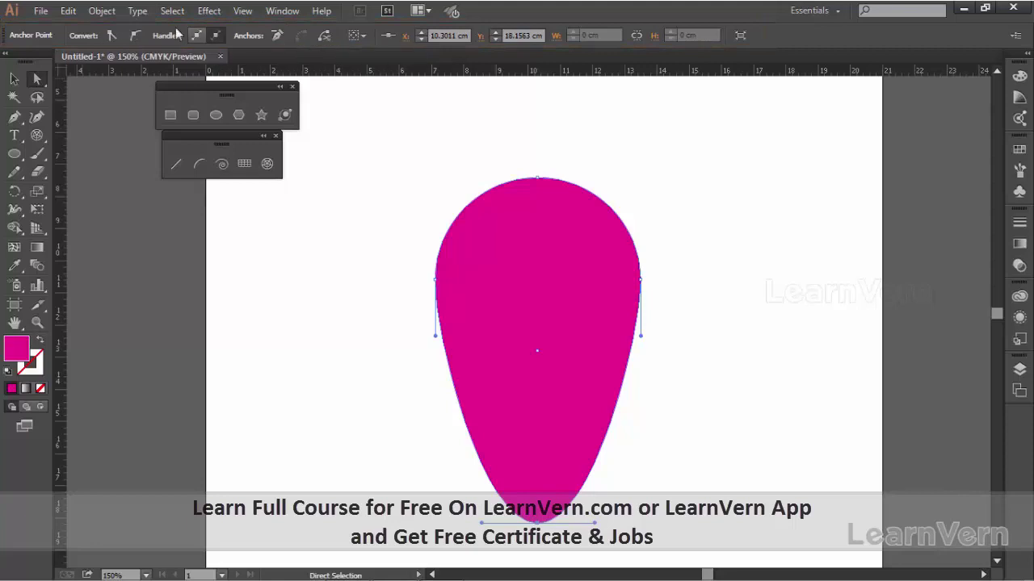
pyautogui.click(112, 37)
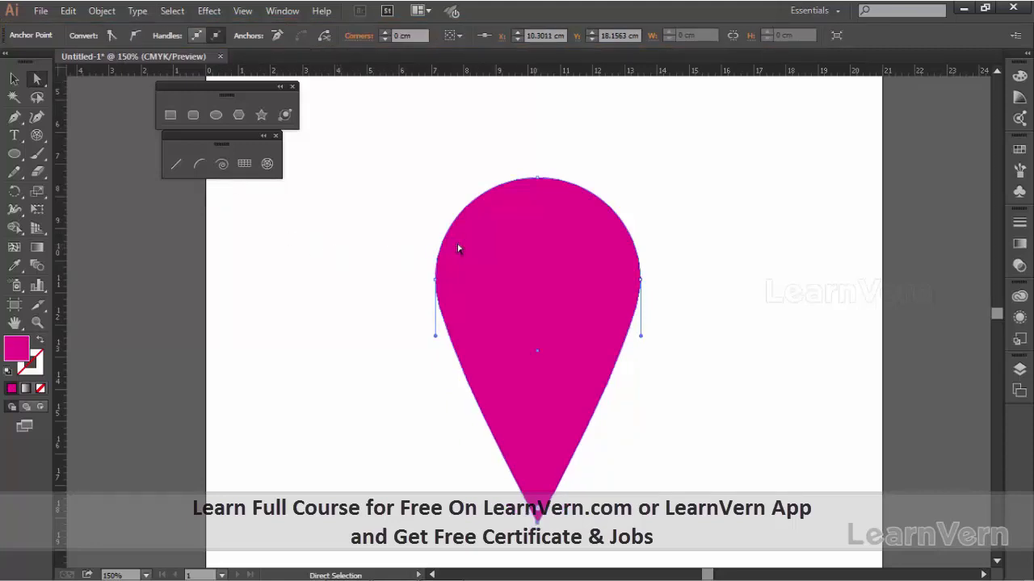
# - Move the teardrop higher on the artboard and deselect it
pyautogui.click(14, 79)
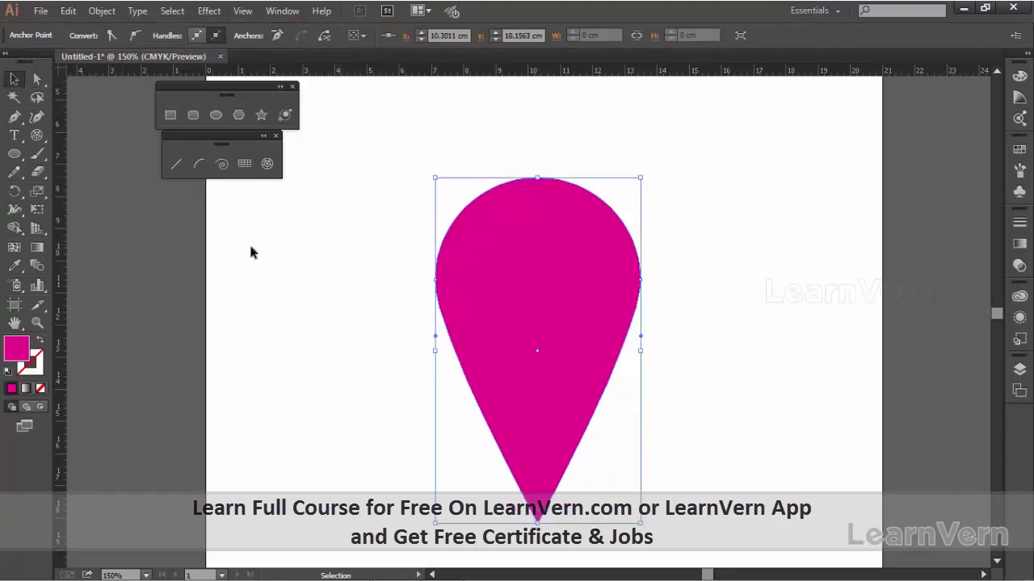
pyautogui.moveTo(503, 283); pyautogui.dragTo(513, 161)
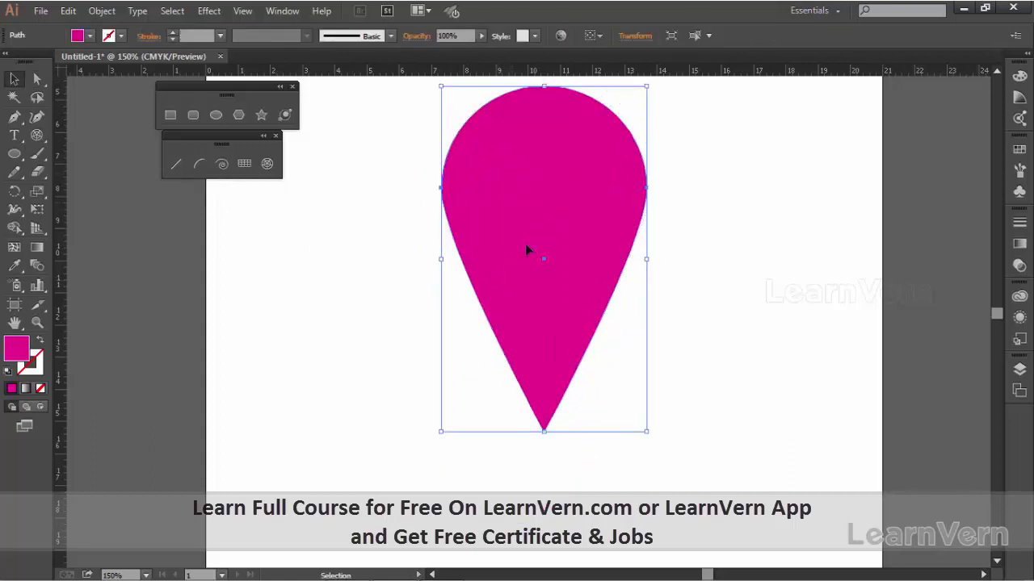
pyautogui.click(675, 272)
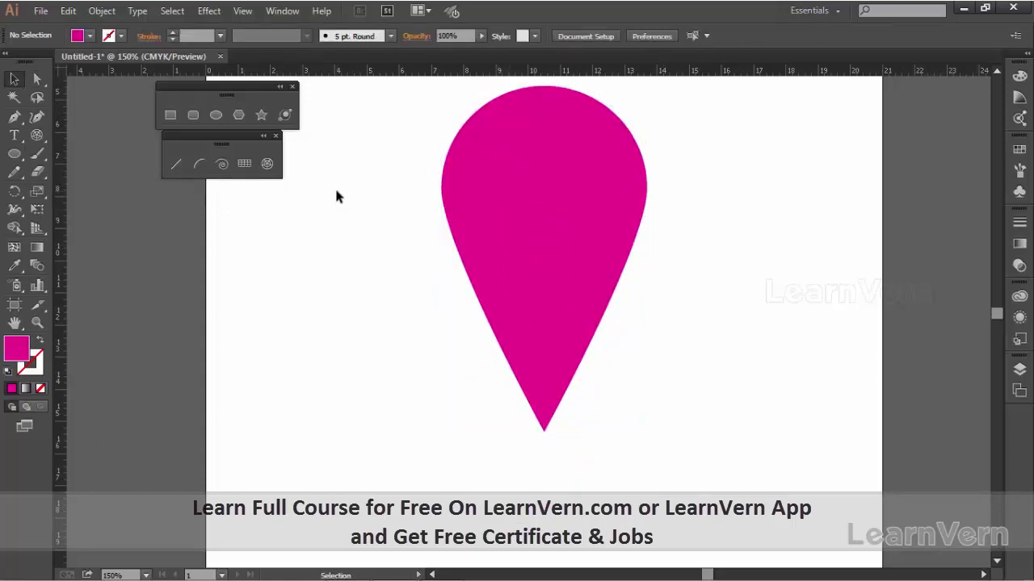